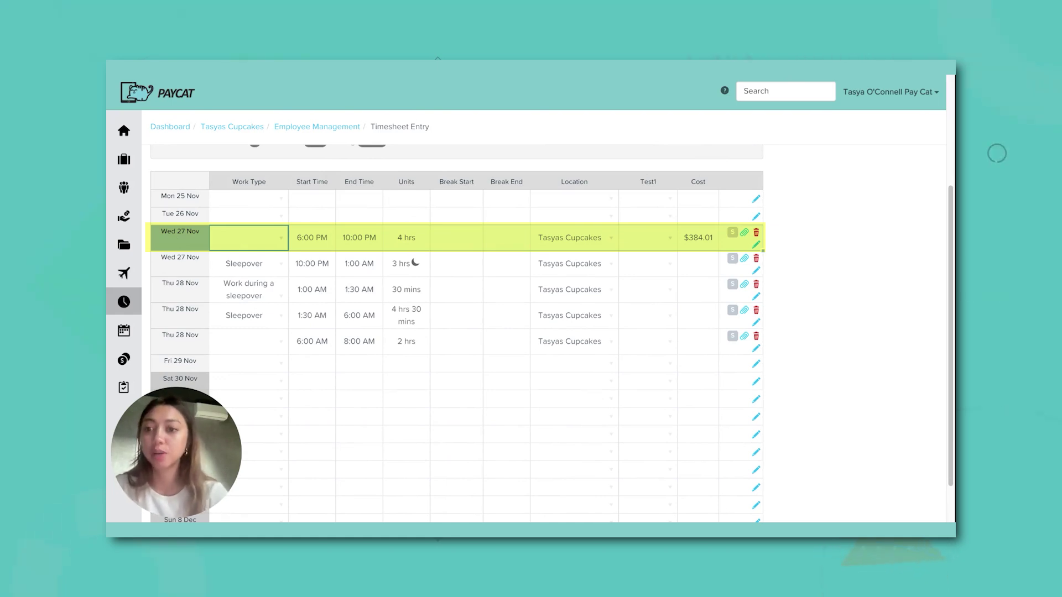
- Pick the employee and the fortnight ending Sun 24th Nov 2024 in Timesheet Management
{"action": "left_click", "coordinate": [189, 265]}
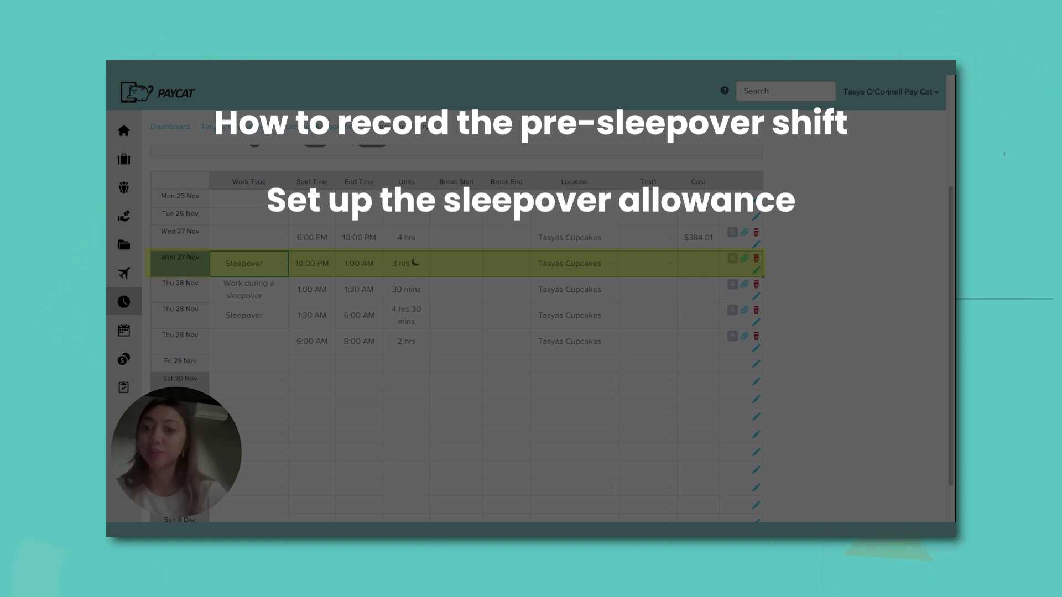
{"action": "left_click", "coordinate": [180, 316]}
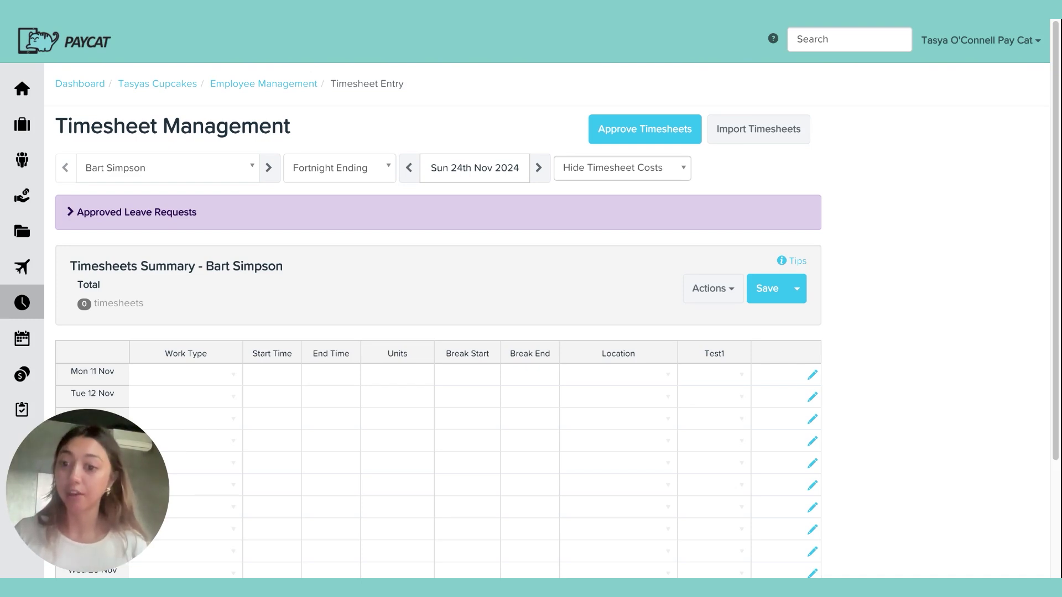
- Enter a Thu 14 Nov shift from 6:00 PM to 10:00 PM, totalling 4 hrs
{"action": "scroll", "coordinate": [449, 448], "scroll_direction": "down", "scroll_amount": 2}
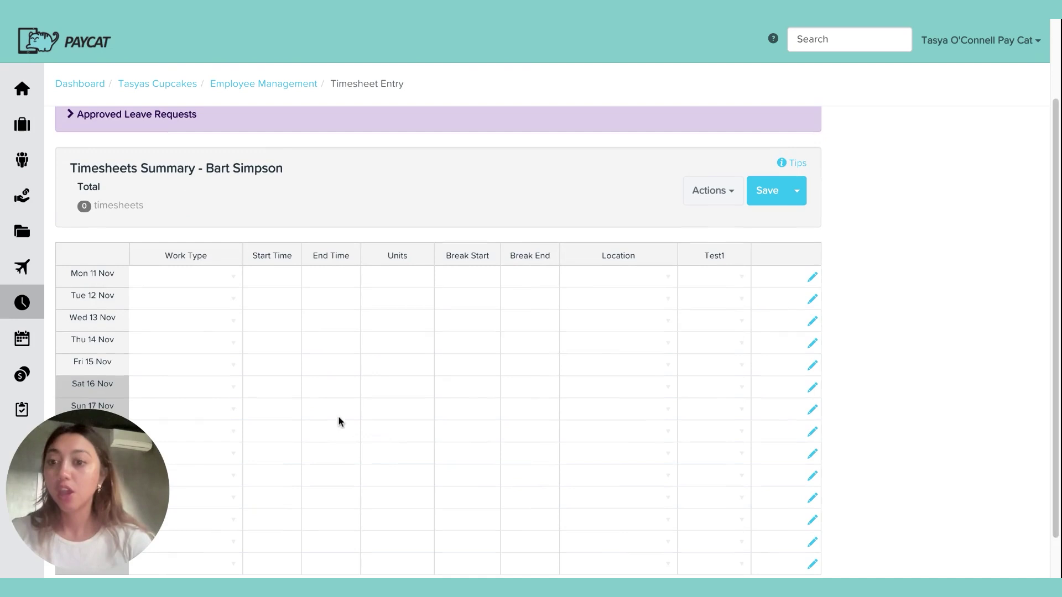
{"action": "left_click", "coordinate": [255, 348]}
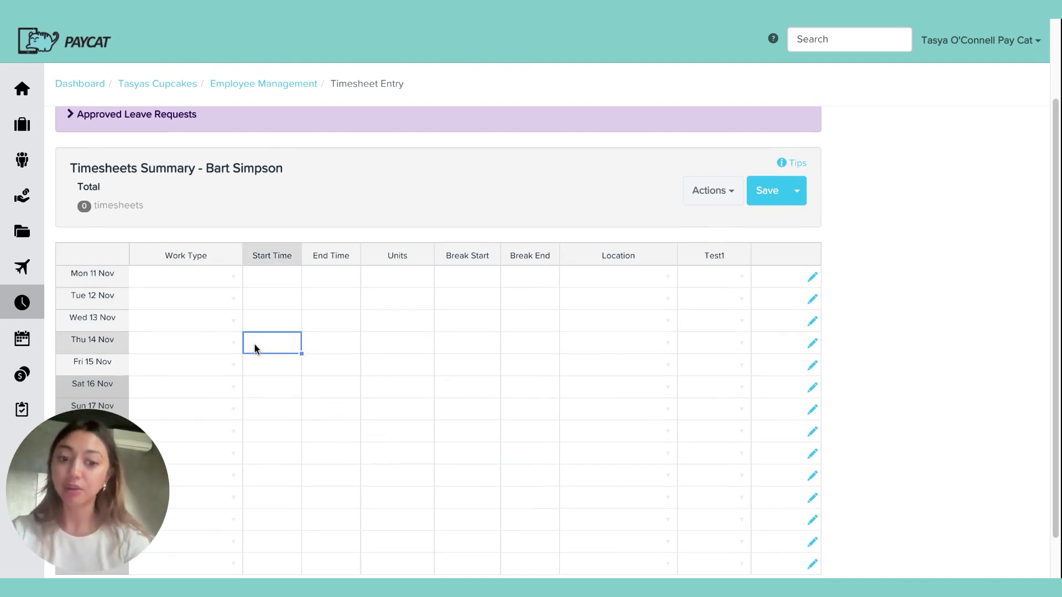
{"action": "type", "text": "6pm"}
{"action": "left_click", "coordinate": [313, 336]}
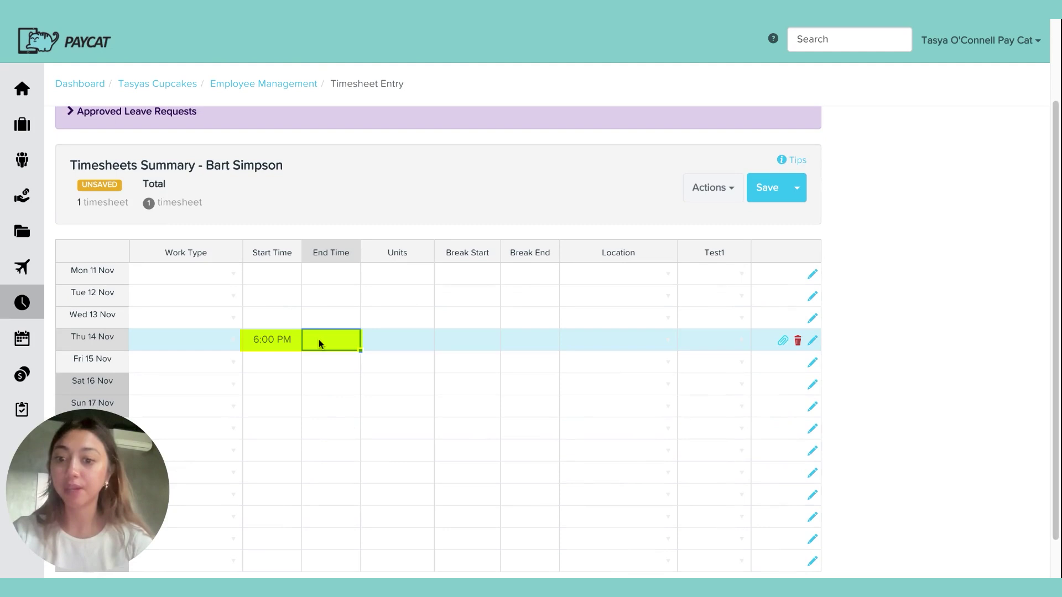
{"action": "type", "text": "10pm"}
{"action": "key", "text": "Tab"}
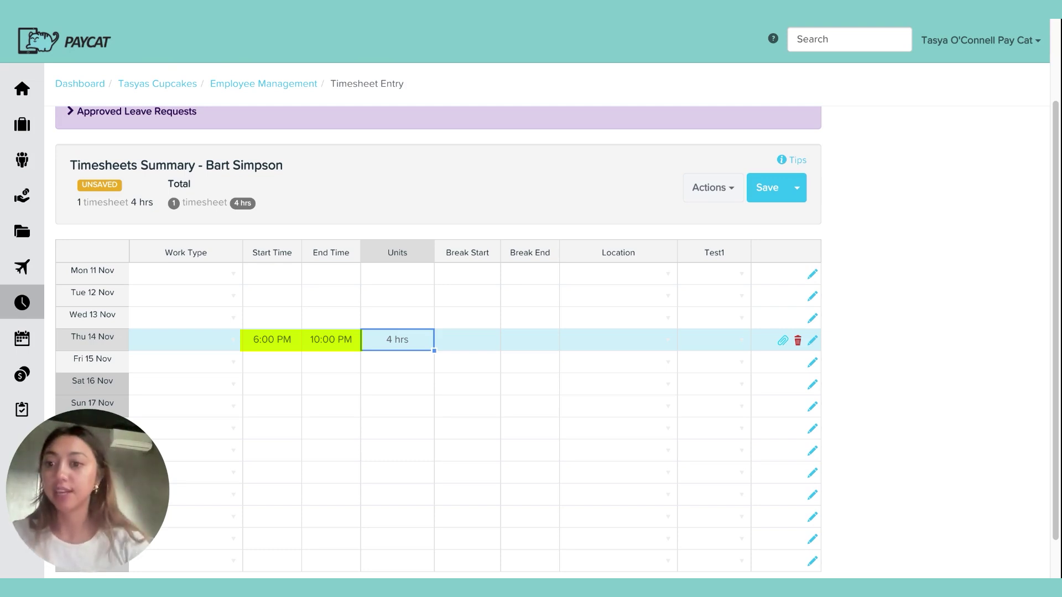
{"action": "left_click", "coordinate": [99, 341]}
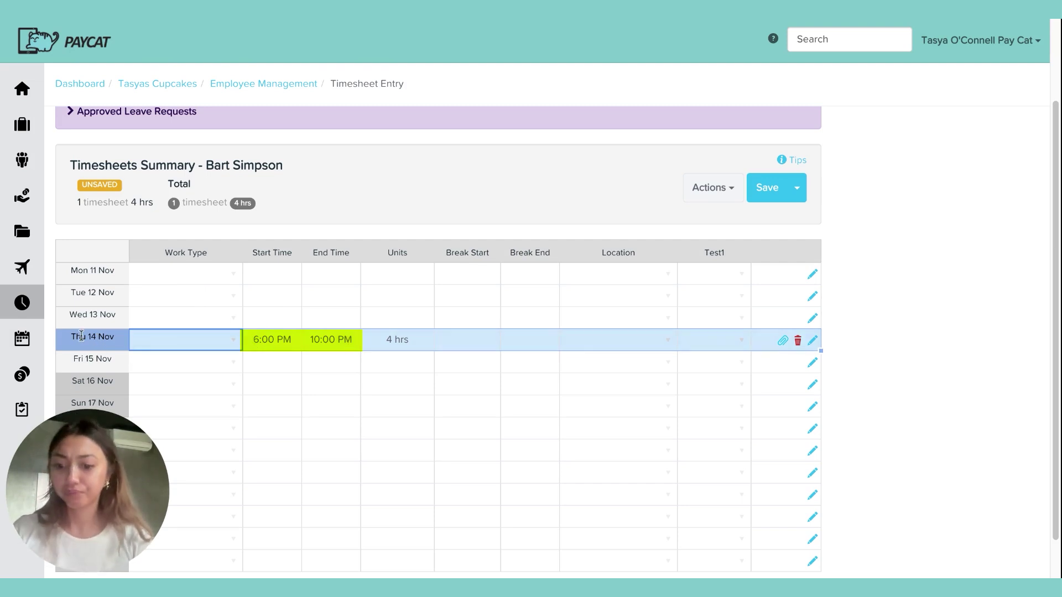
- Add a Thu 14 Nov Sleepover line from 10:00 PM to 1:00 AM (3 hrs)
{"action": "left_click", "coordinate": [111, 353]}
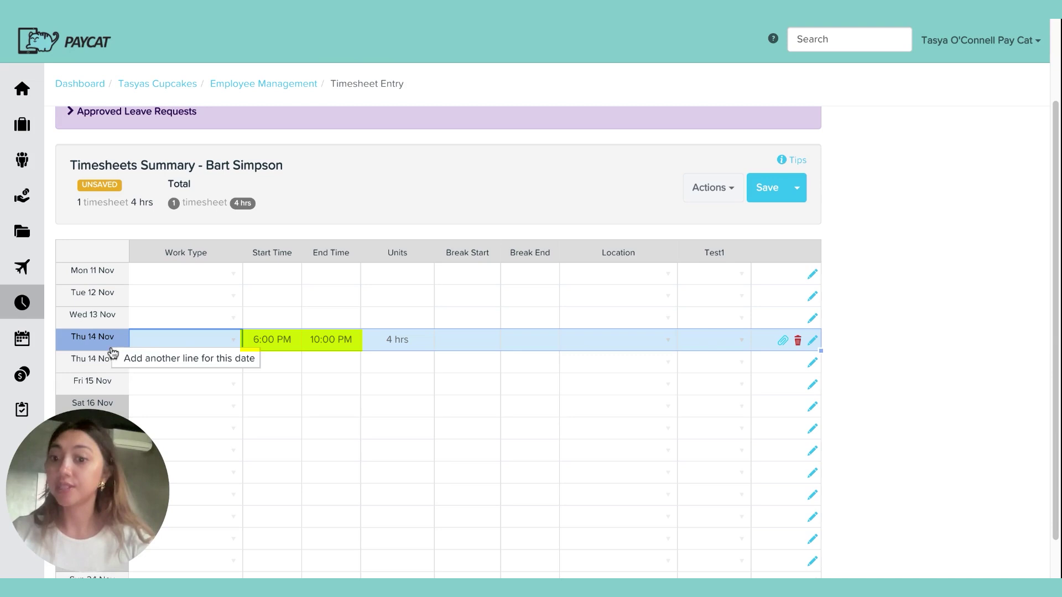
{"action": "left_click", "coordinate": [211, 355]}
{"action": "left_click", "coordinate": [238, 362]}
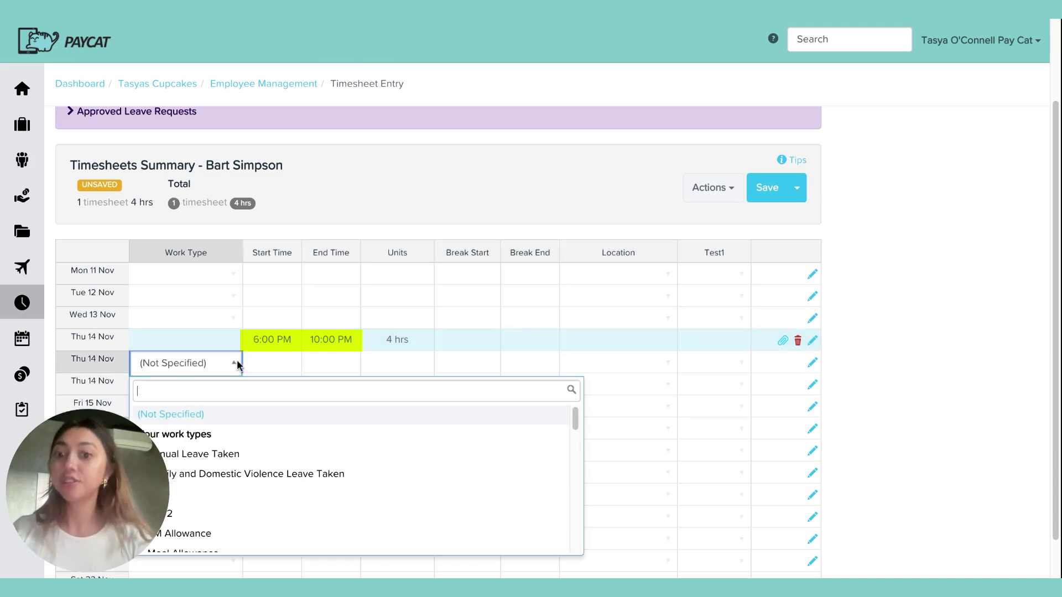
{"action": "type", "text": "slee"}
{"action": "key", "text": "Down"}
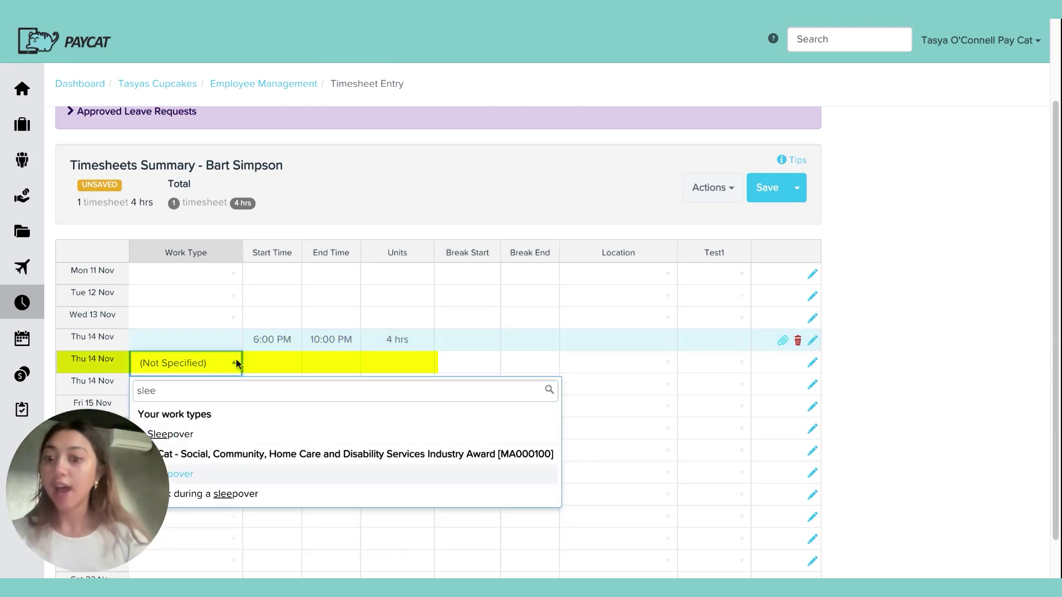
{"action": "key", "text": "Return"}
{"action": "left_click", "coordinate": [285, 365]}
{"action": "type", "text": "22"}
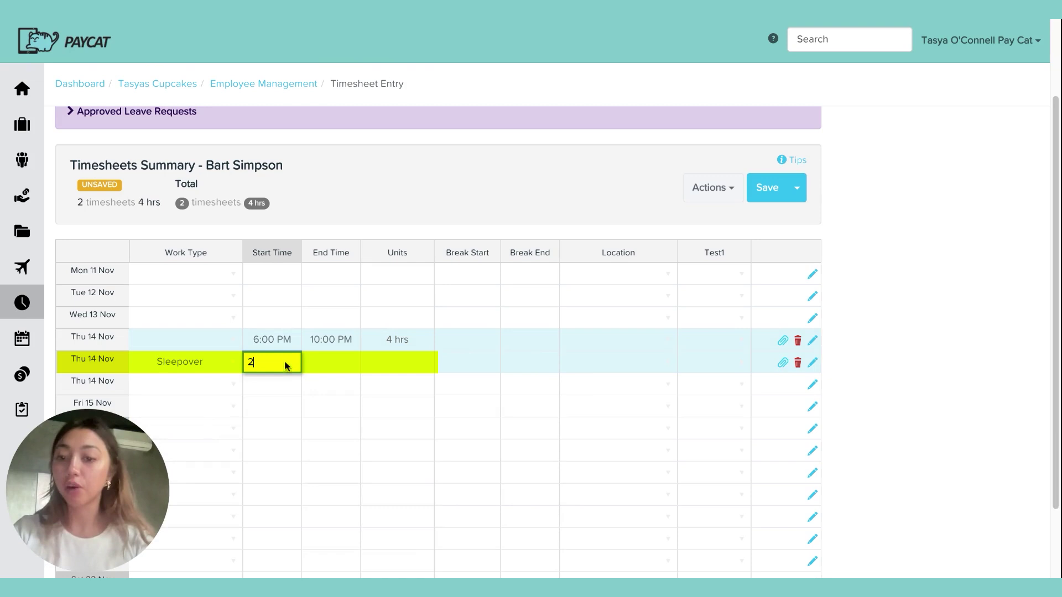
{"action": "left_click", "coordinate": [318, 365]}
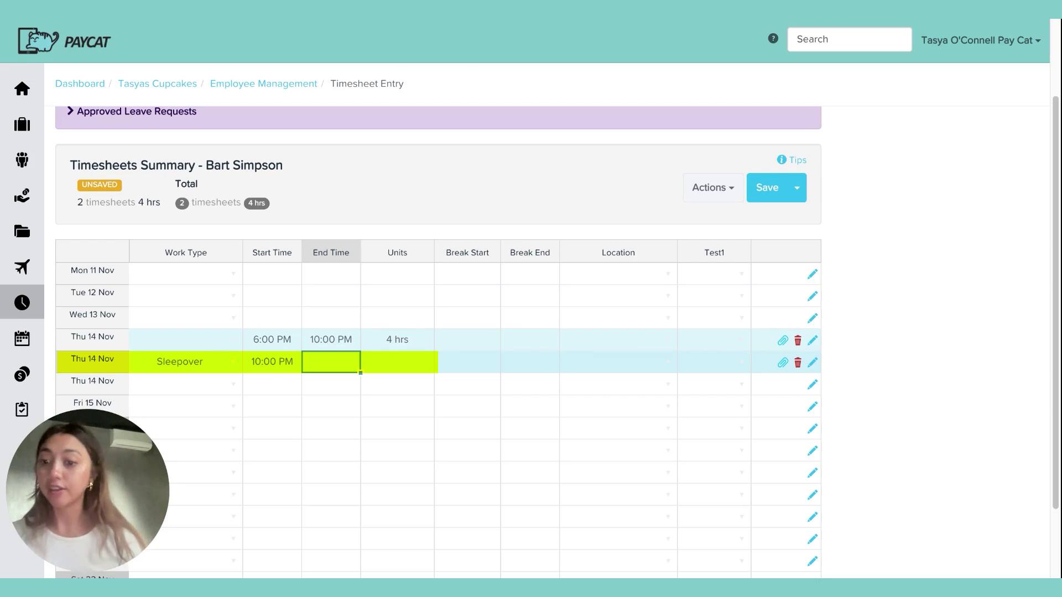
{"action": "type", "text": "1am"}
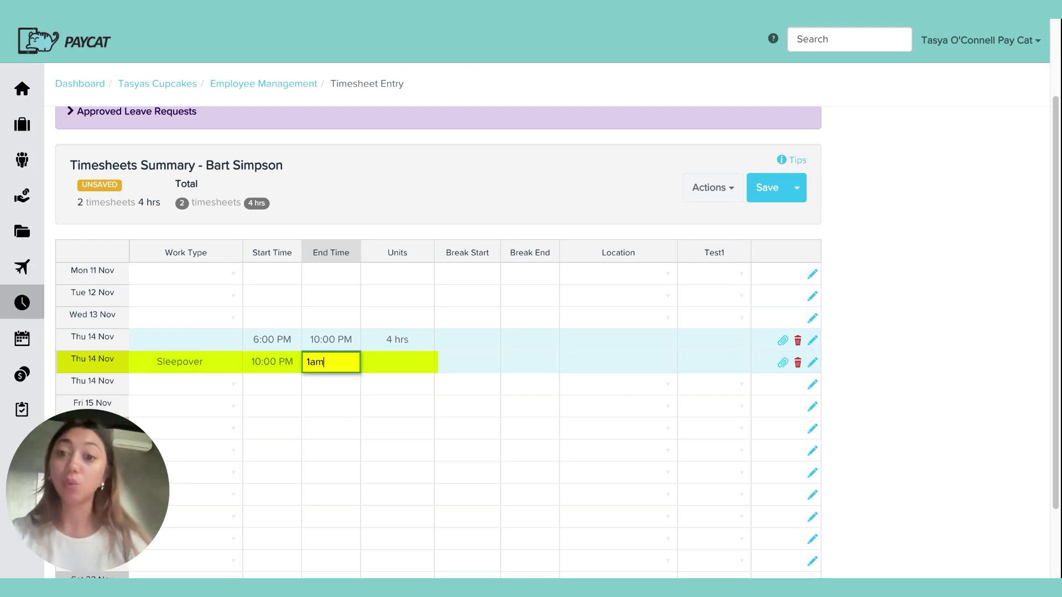
{"action": "key", "text": "Tab"}
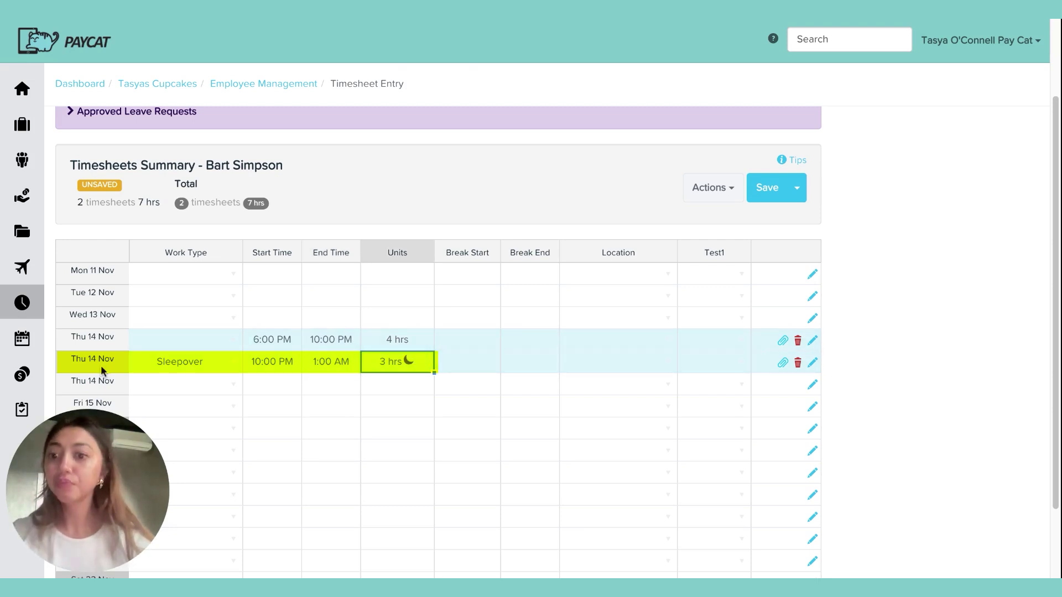
- Make the Fri 15 Nov line 'Work during a sleepover' from 1:00 to 1:30 AM
{"action": "left_click", "coordinate": [235, 408]}
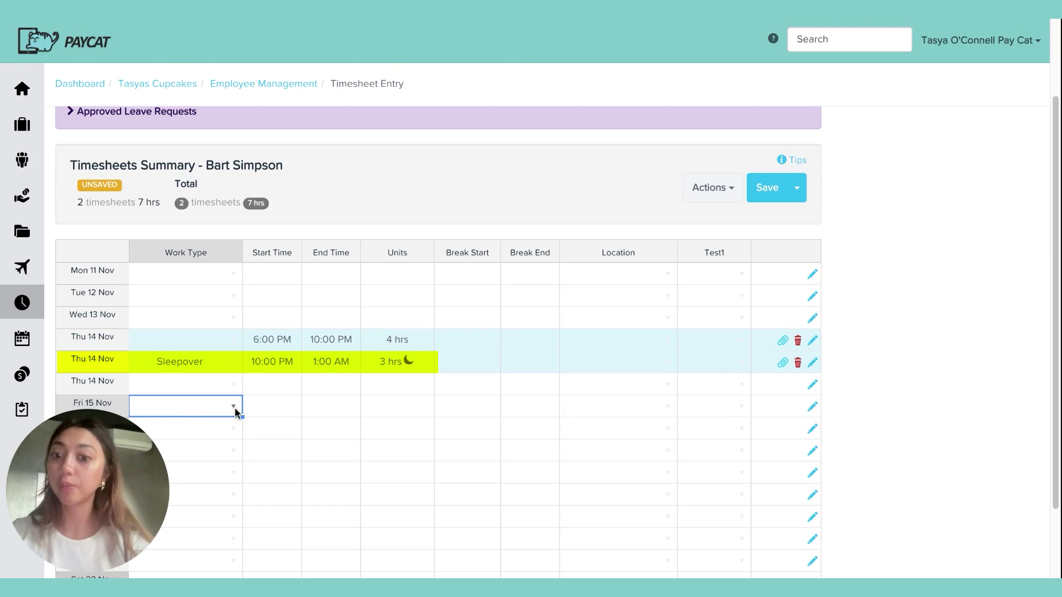
{"action": "left_click", "coordinate": [234, 408]}
{"action": "type", "text": "work "}
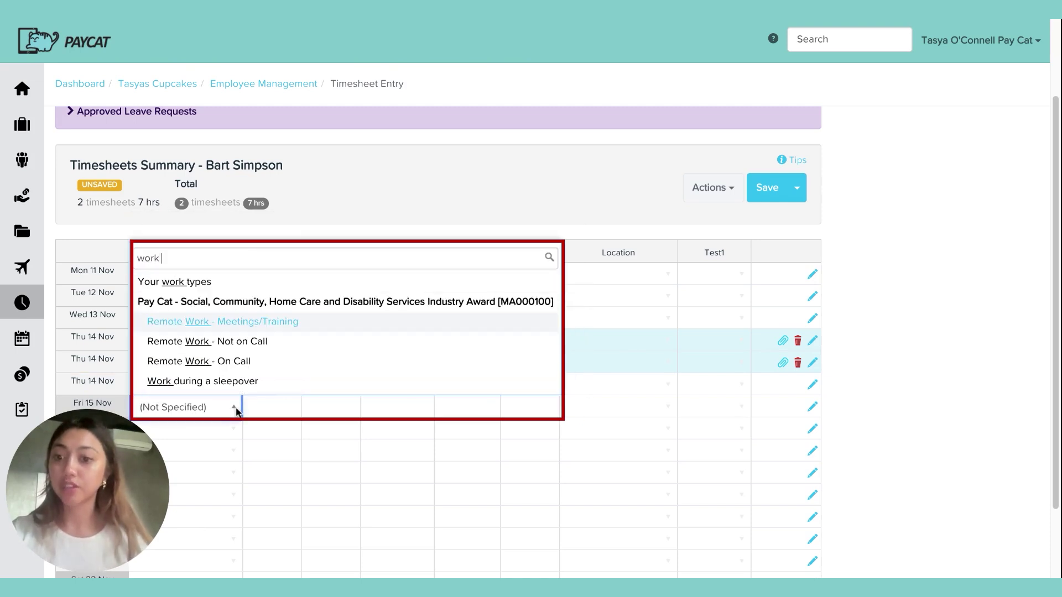
{"action": "type", "text": "sl"}
{"action": "key", "text": "Return"}
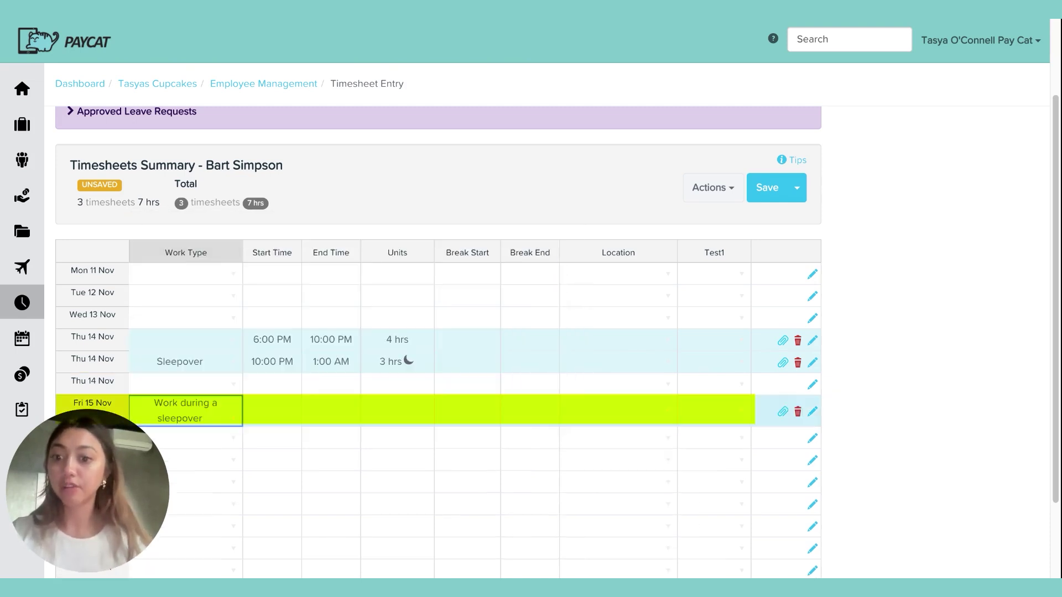
{"action": "left_click", "coordinate": [279, 416]}
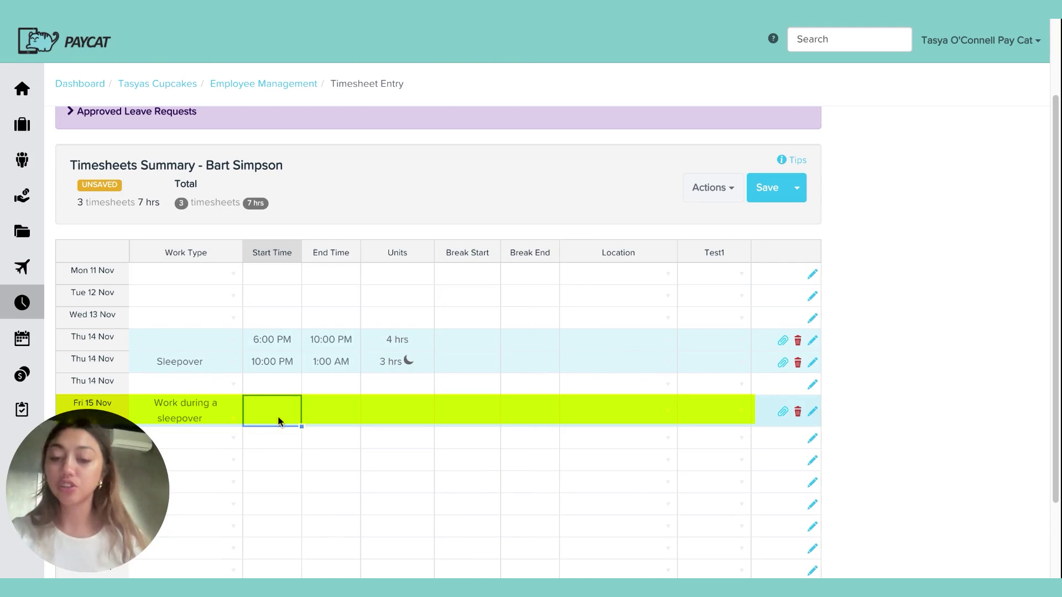
{"action": "type", "text": "1am"}
{"action": "left_click", "coordinate": [362, 408]}
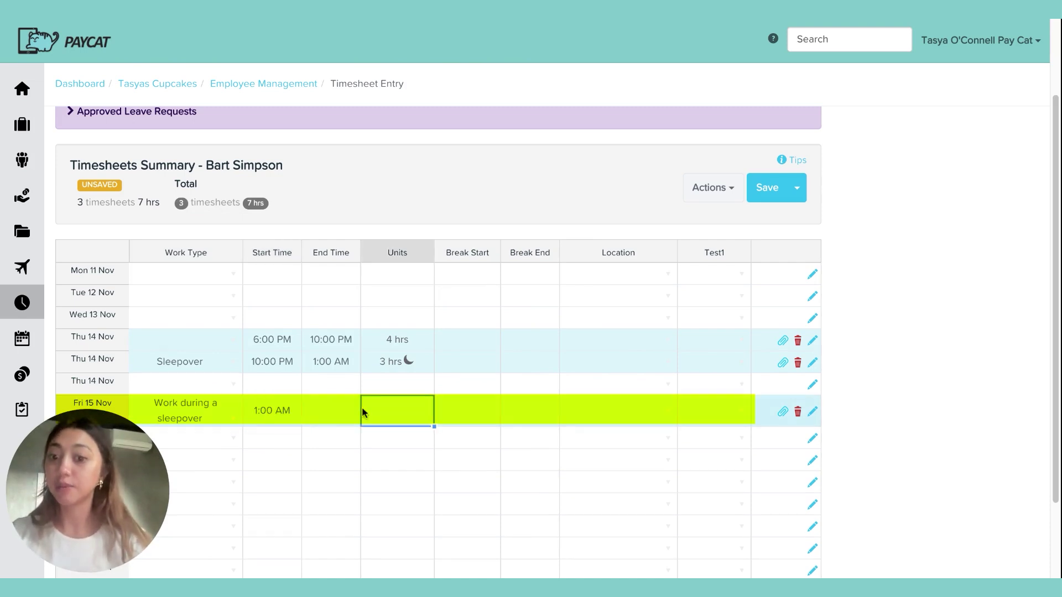
{"action": "left_click", "coordinate": [334, 413]}
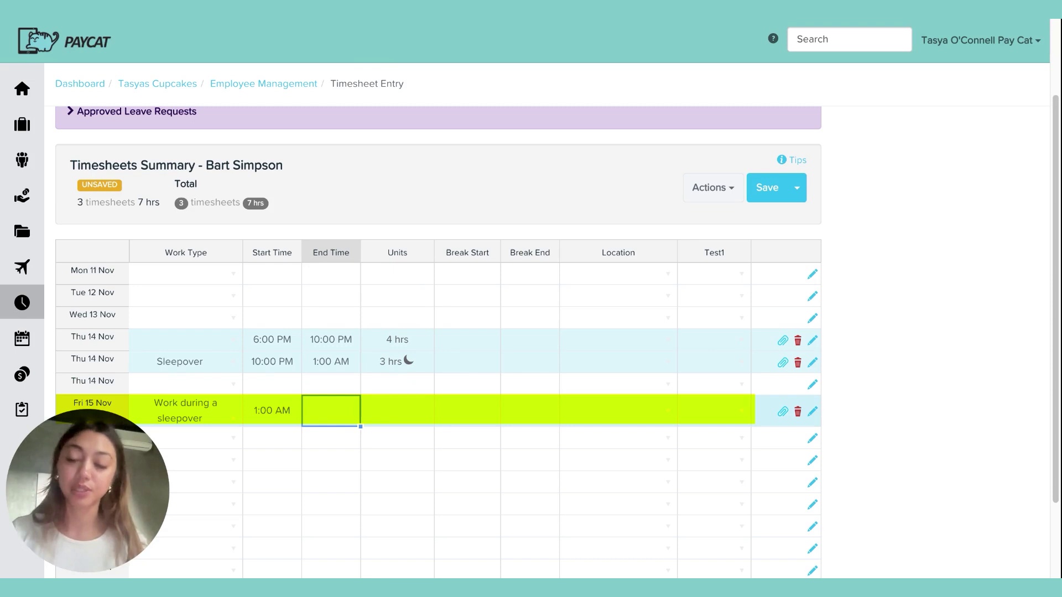
{"action": "type", "text": "1:3"}
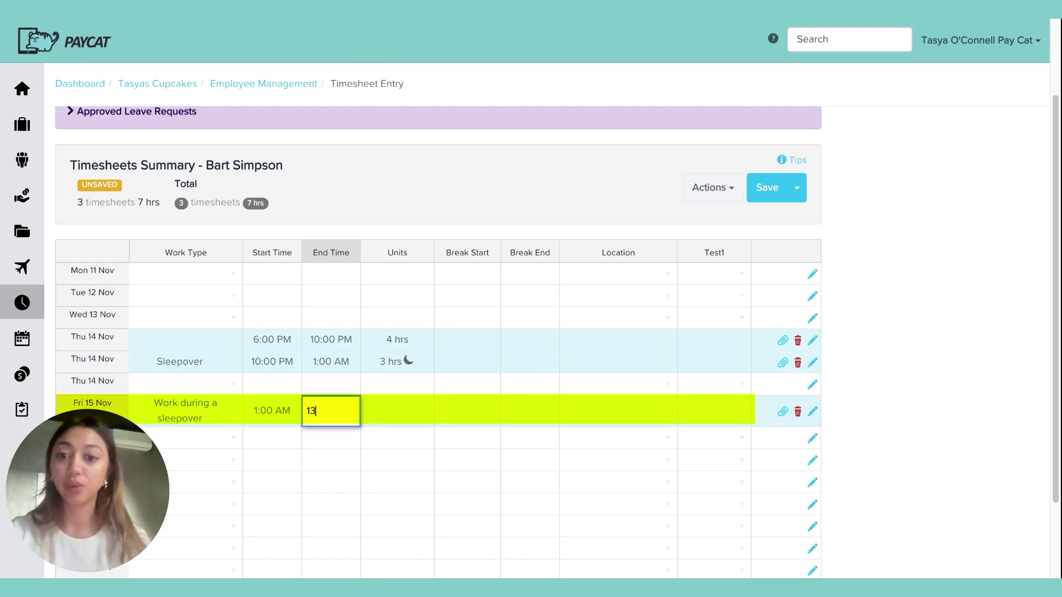
{"action": "type", "text": "0"}
{"action": "key", "text": "Tab"}
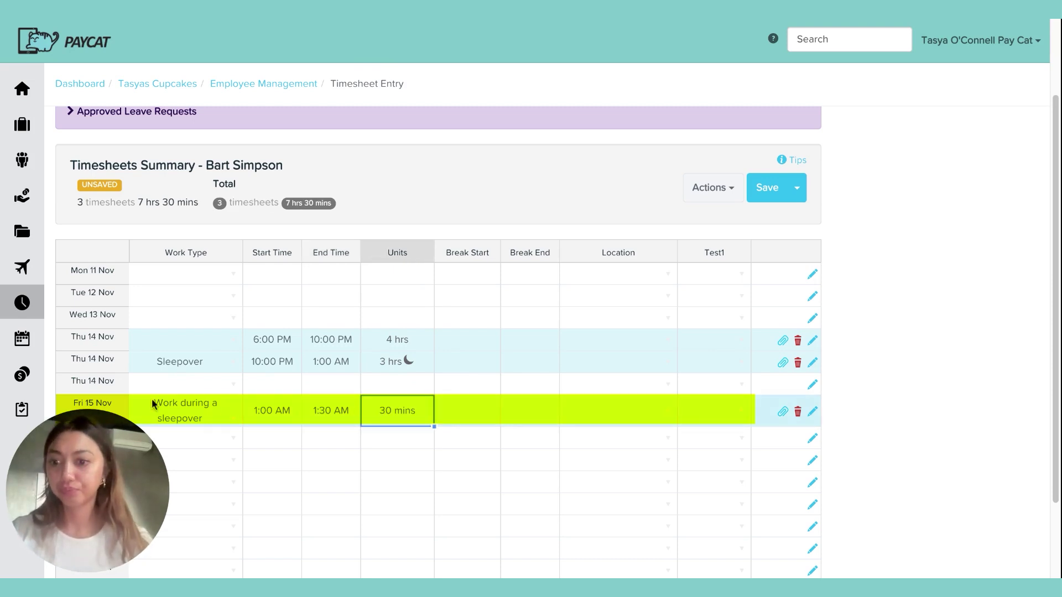
{"action": "left_click", "coordinate": [116, 404]}
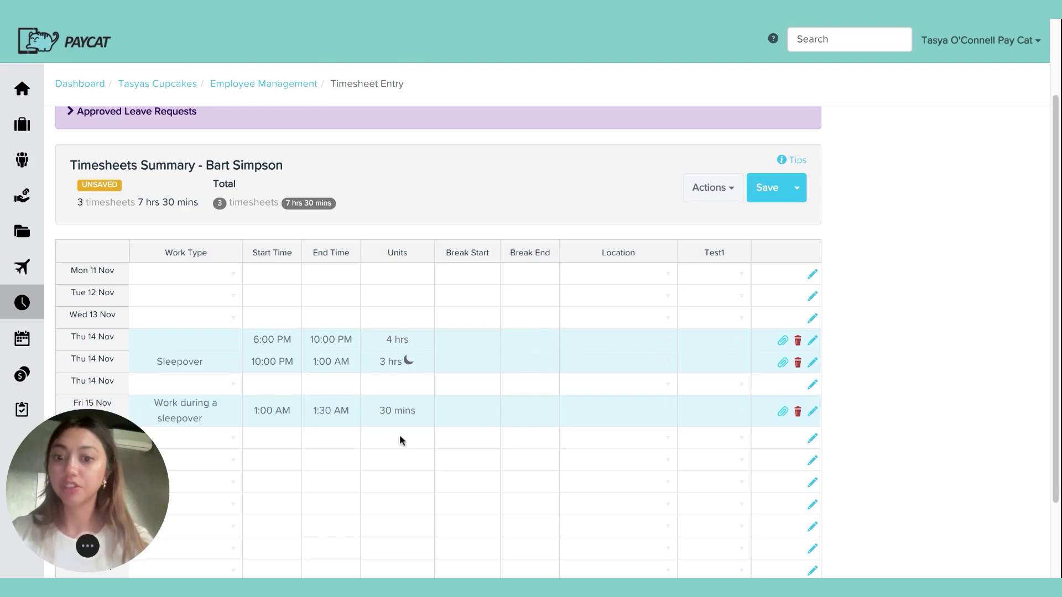
- Add a Fri 15 Nov Sleepover line from 1:30 AM to 6:00 AM
{"action": "scroll", "coordinate": [400, 441], "scroll_direction": "down", "scroll_amount": 1}
{"action": "left_click", "coordinate": [233, 380]}
{"action": "type", "text": "sl"}
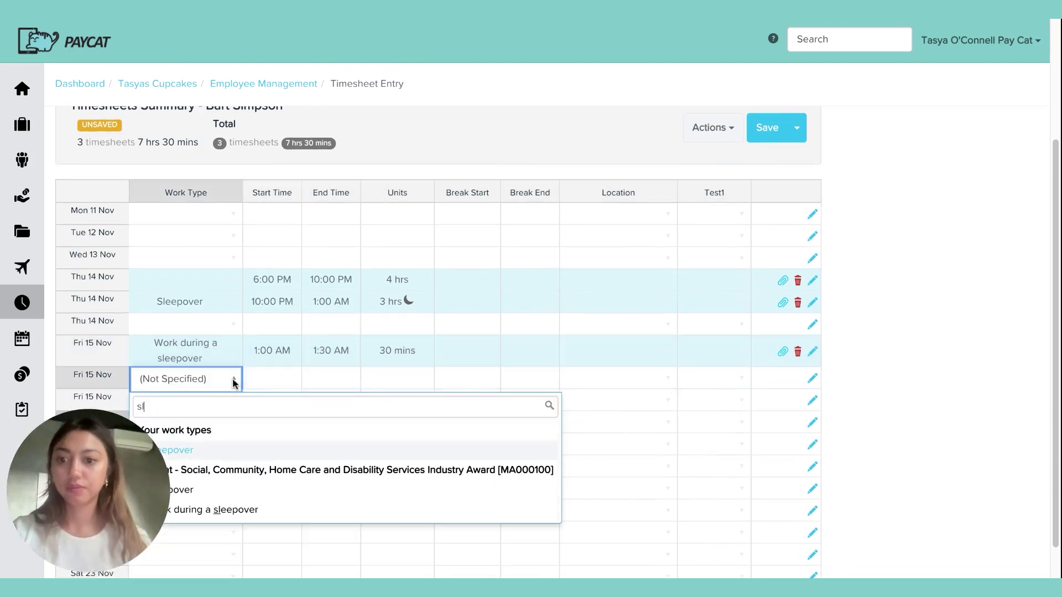
{"action": "type", "text": "e"}
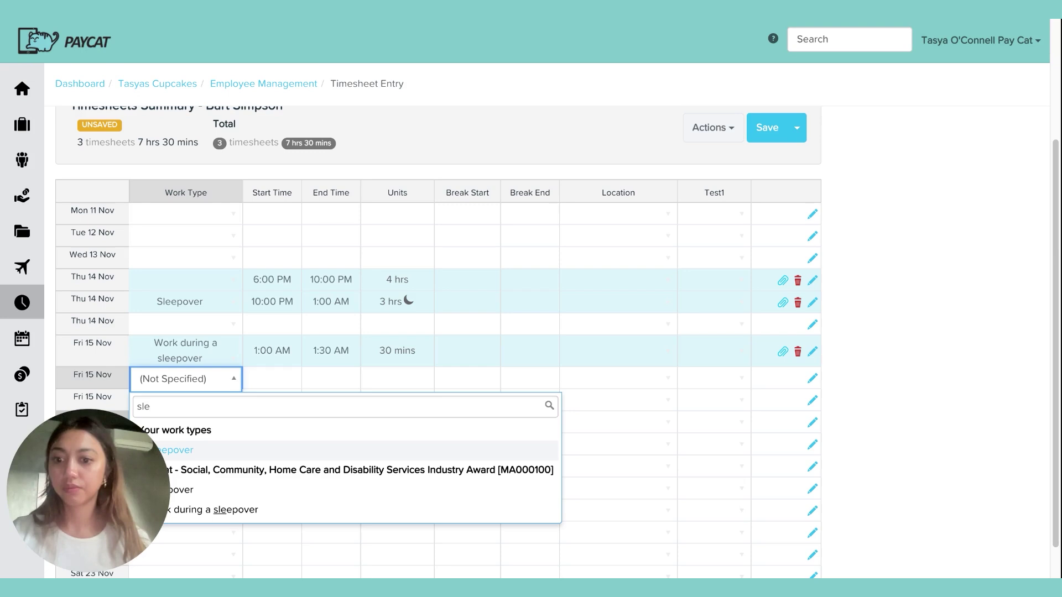
{"action": "key", "text": "Return"}
{"action": "left_click", "coordinate": [253, 376]}
{"action": "type", "text": "12"}
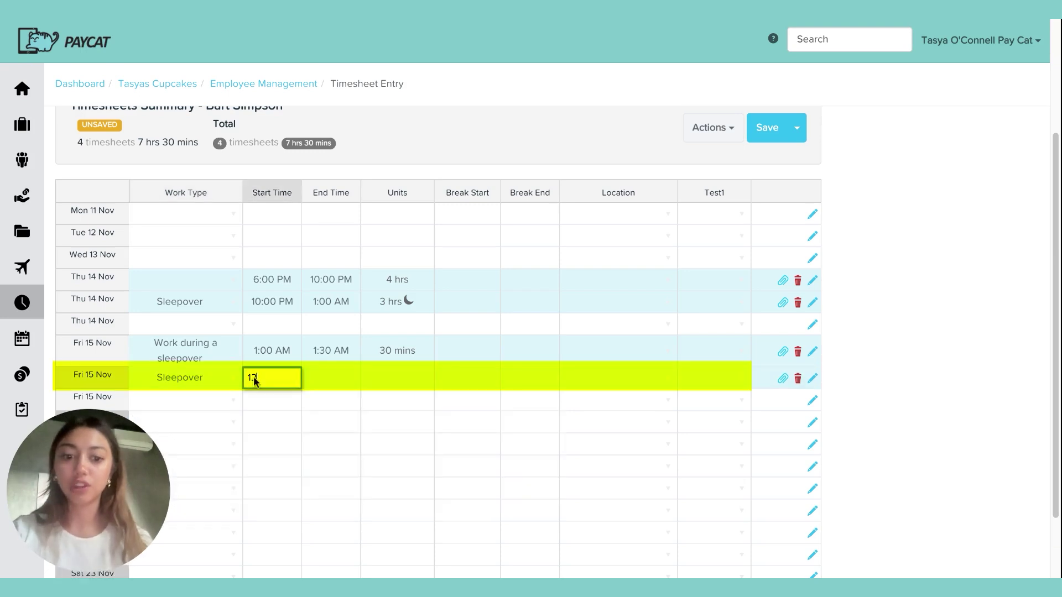
{"action": "type", "text": "0am"}
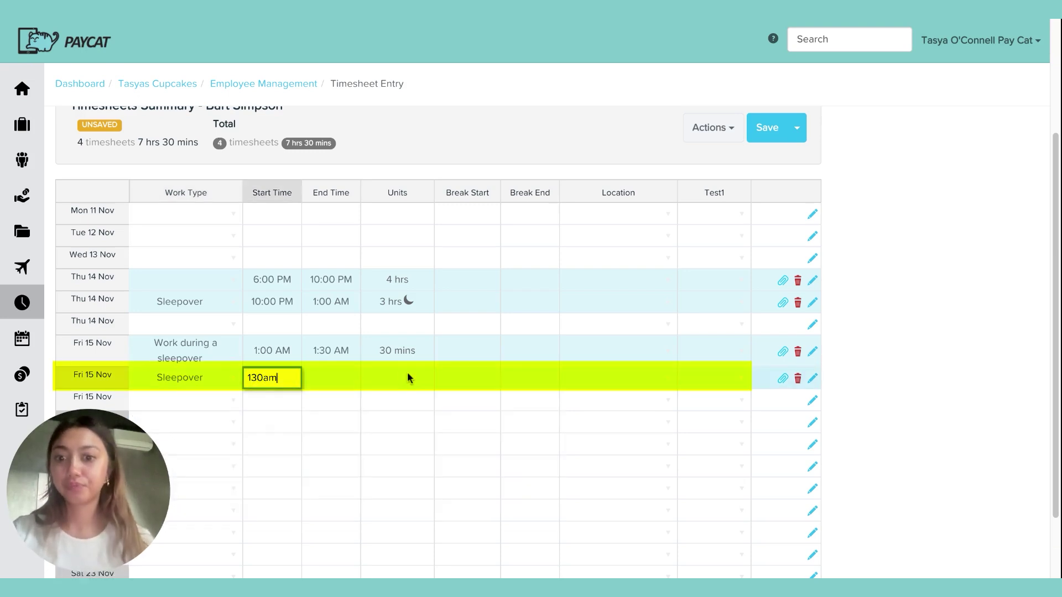
{"action": "left_click", "coordinate": [338, 376]}
{"action": "type", "text": "6am"}
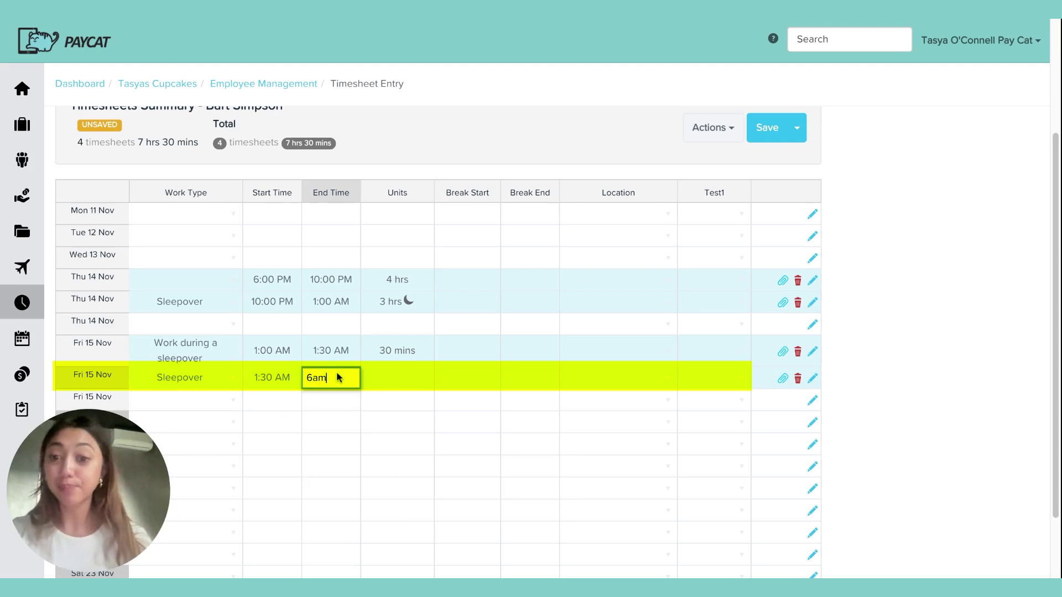
{"action": "key", "text": "Tab"}
- Enter a Fri 15 Nov 6:00–8:00 AM line and save the timesheets
{"action": "scroll", "coordinate": [296, 390], "scroll_direction": "down", "scroll_amount": 2}
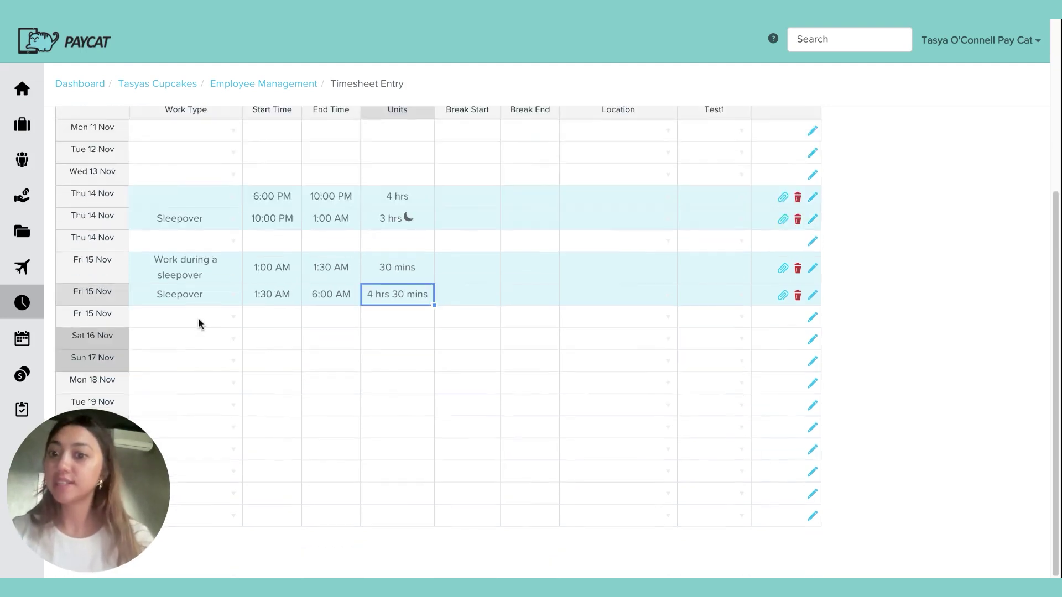
{"action": "left_click", "coordinate": [269, 319]}
{"action": "left_click", "coordinate": [269, 319]}
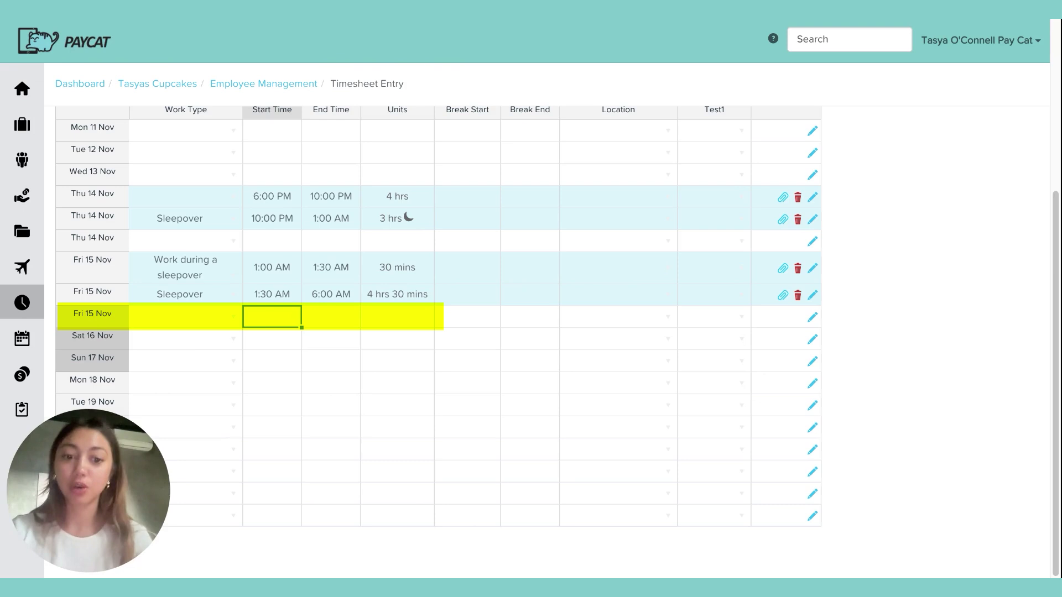
{"action": "type", "text": "6"}
{"action": "left_click", "coordinate": [344, 322]}
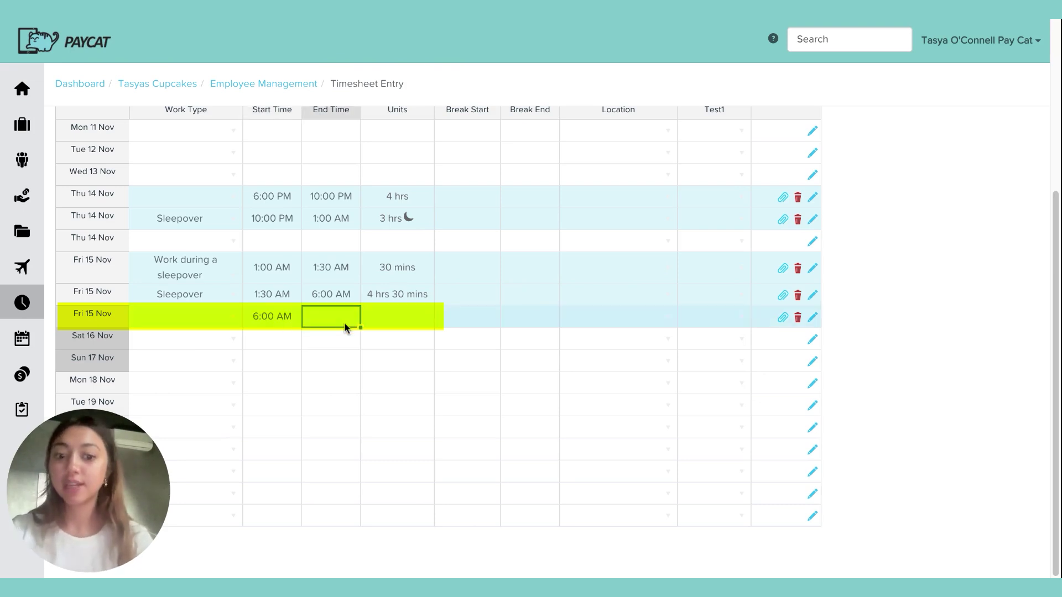
{"action": "type", "text": "8"}
{"action": "key", "text": "Tab"}
{"action": "scroll", "coordinate": [457, 262], "scroll_direction": "up", "scroll_amount": 2}
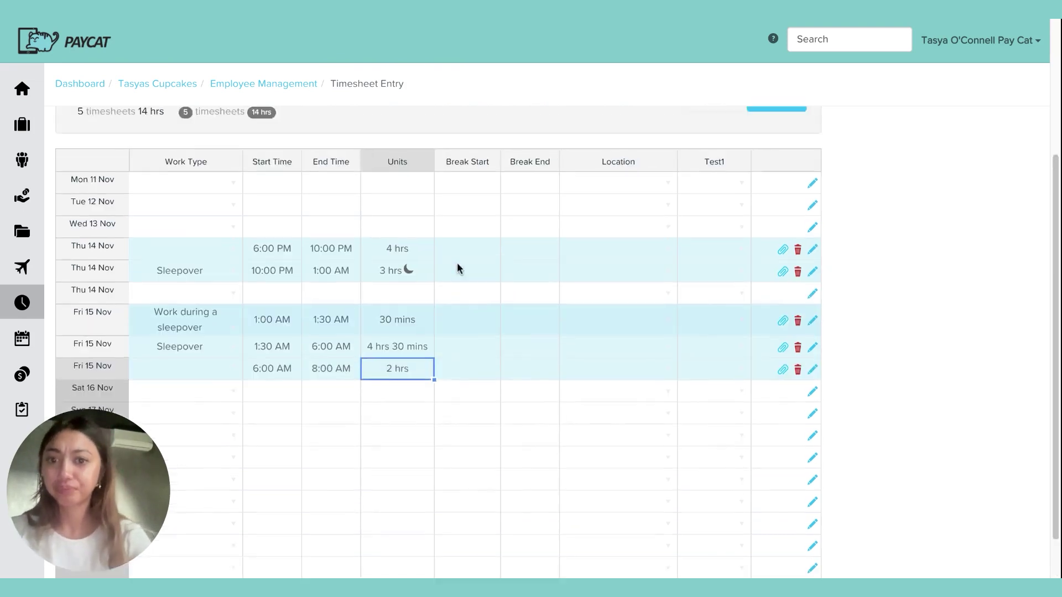
{"action": "left_click", "coordinate": [768, 145]}
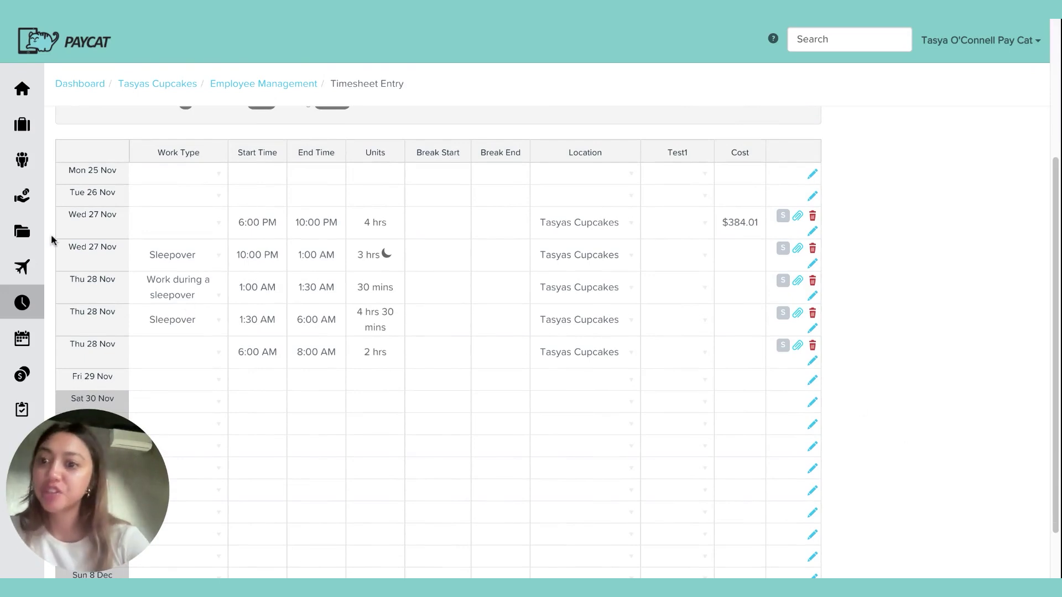
{"action": "left_click", "coordinate": [85, 219]}
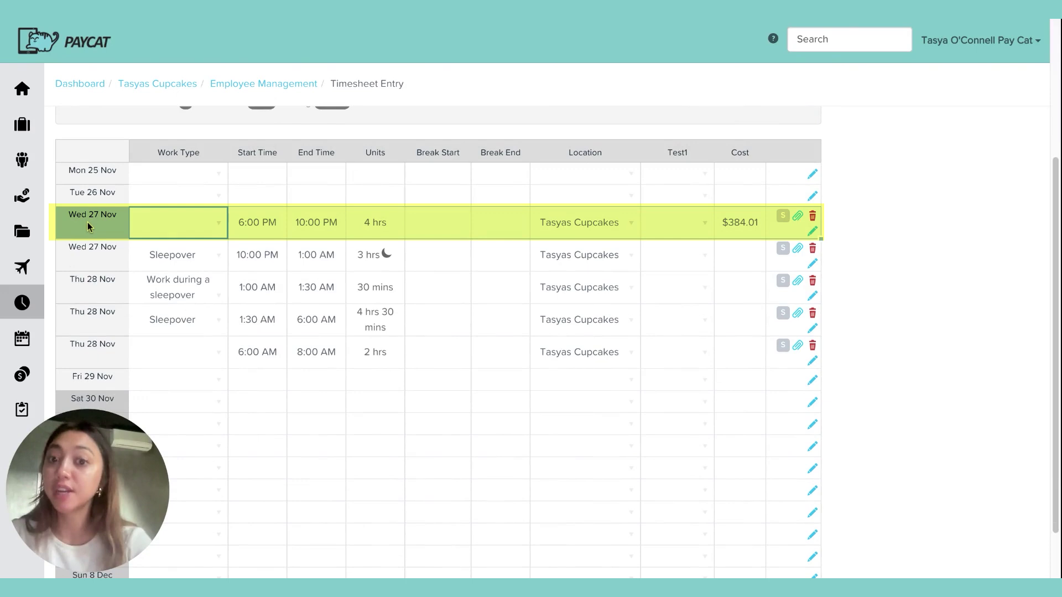
{"action": "left_click", "coordinate": [102, 252]}
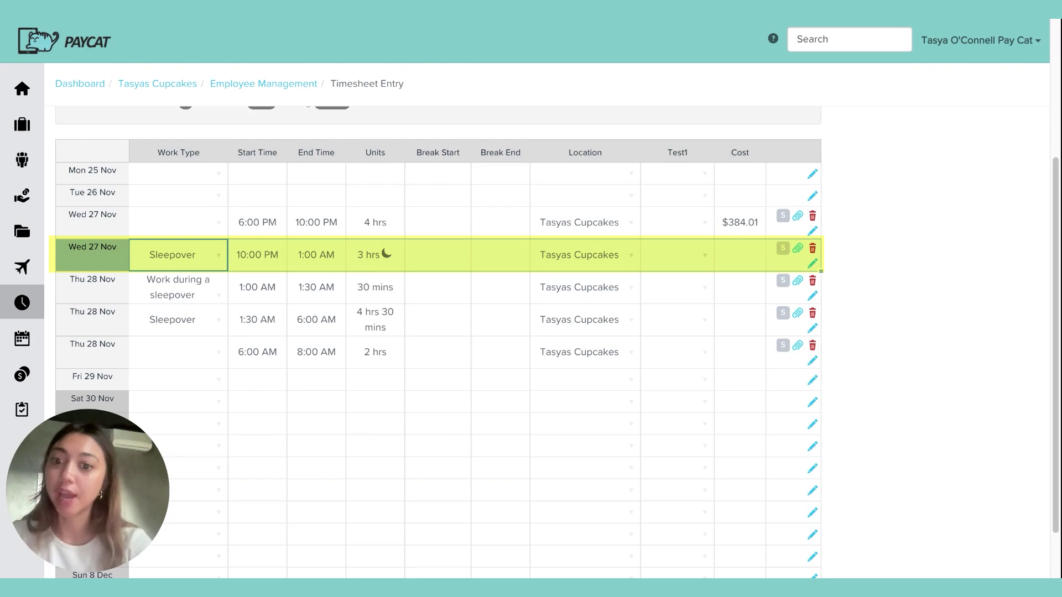
{"action": "left_click", "coordinate": [99, 332]}
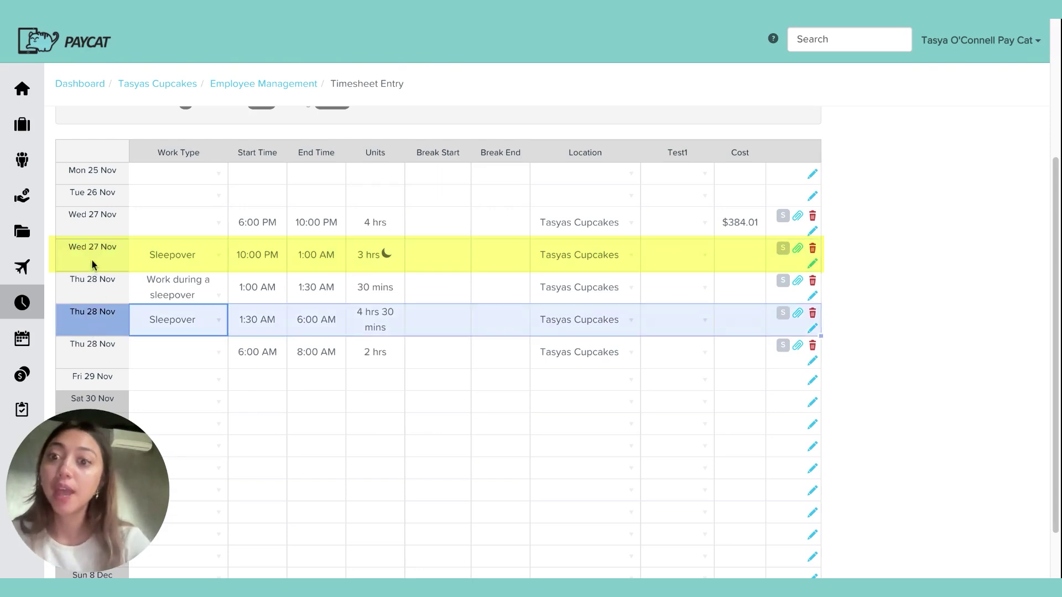
{"action": "left_click", "coordinate": [93, 265]}
{"action": "left_click", "coordinate": [93, 309]}
{"action": "left_click", "coordinate": [93, 261]}
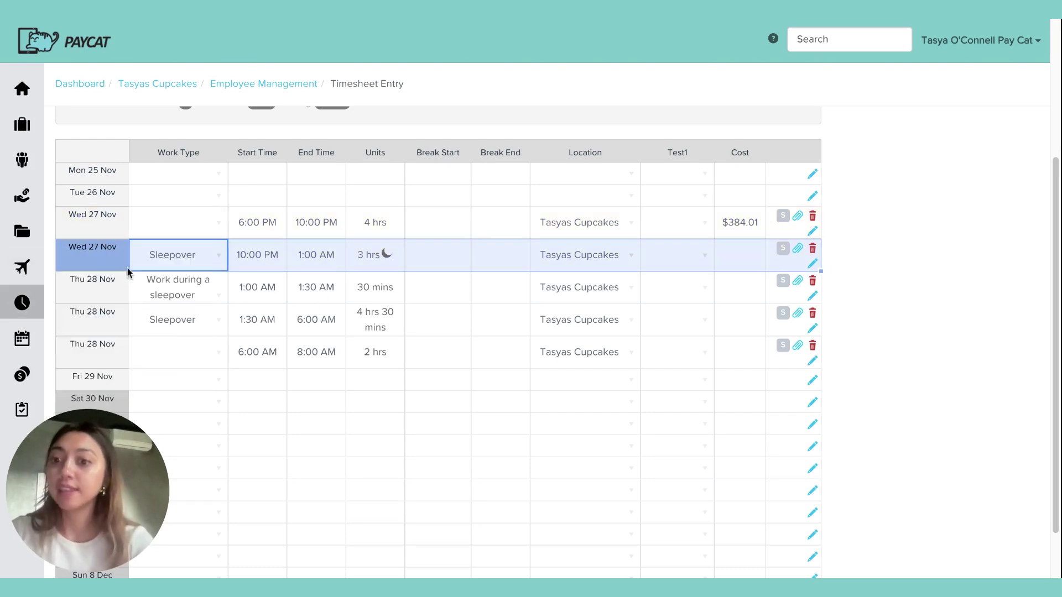
{"action": "left_click", "coordinate": [100, 284]}
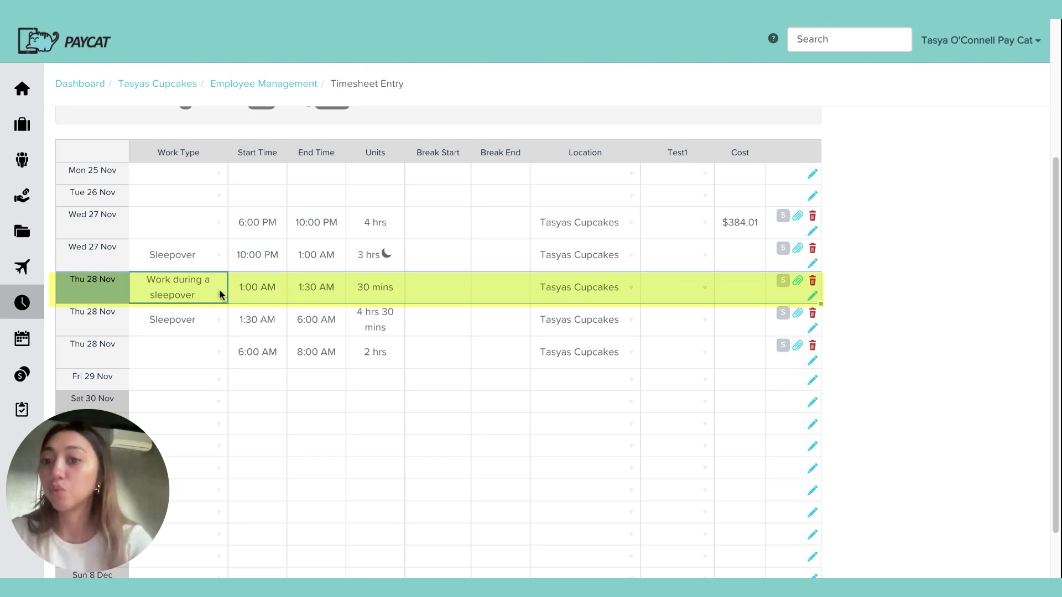
{"action": "left_click", "coordinate": [259, 295]}
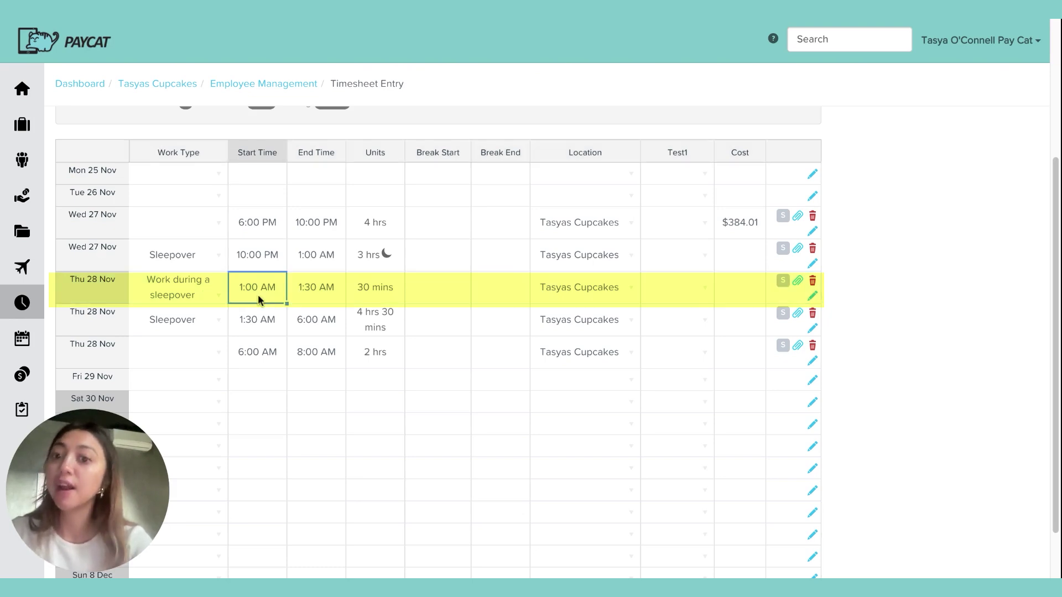
{"action": "left_click", "coordinate": [305, 298]}
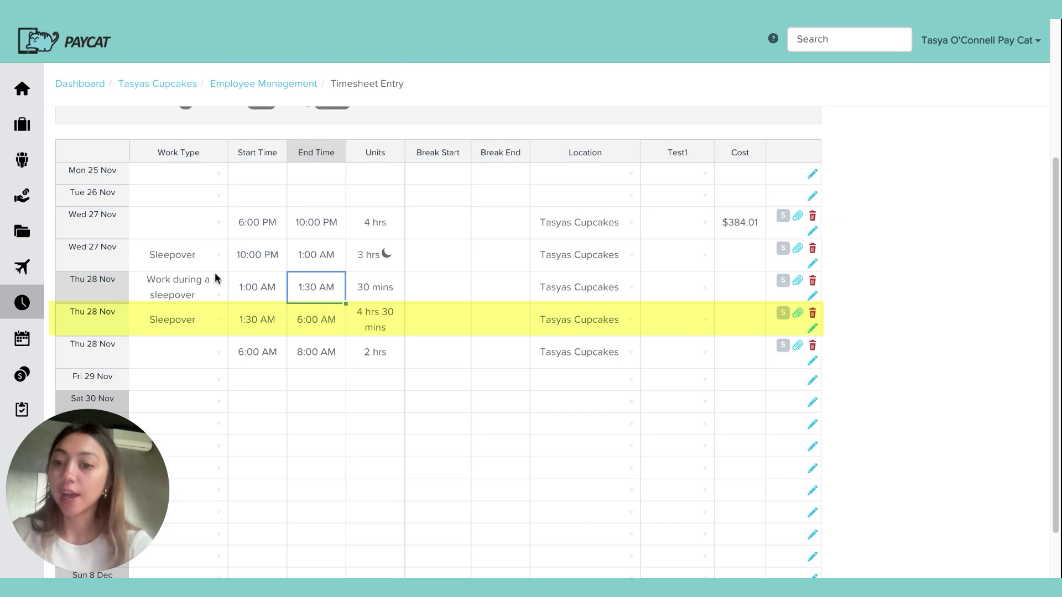
{"action": "left_click", "coordinate": [102, 330]}
{"action": "mouse_move", "coordinate": [357, 324]}
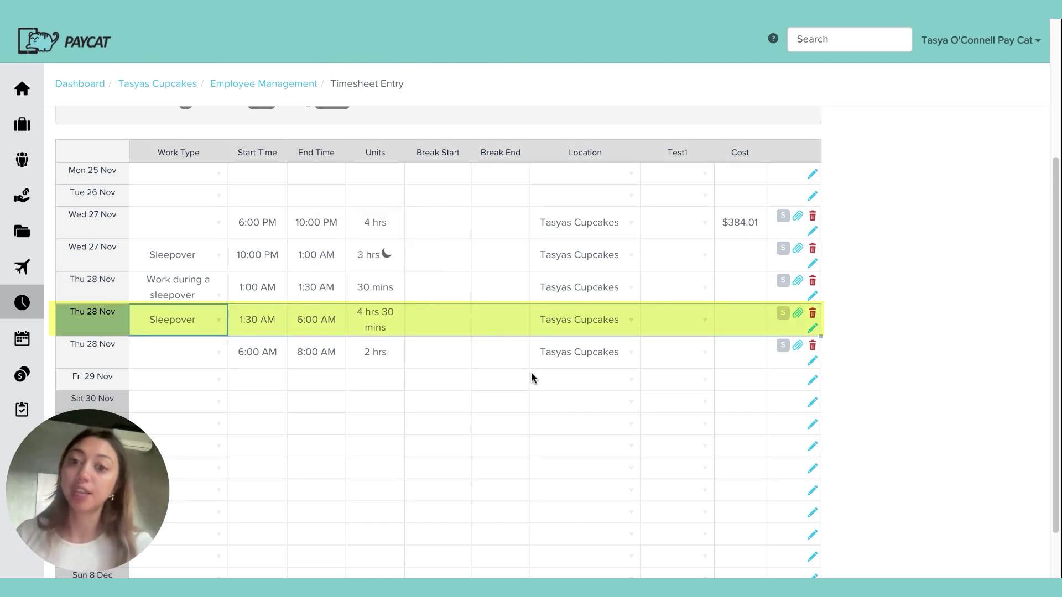
{"action": "left_click", "coordinate": [117, 359]}
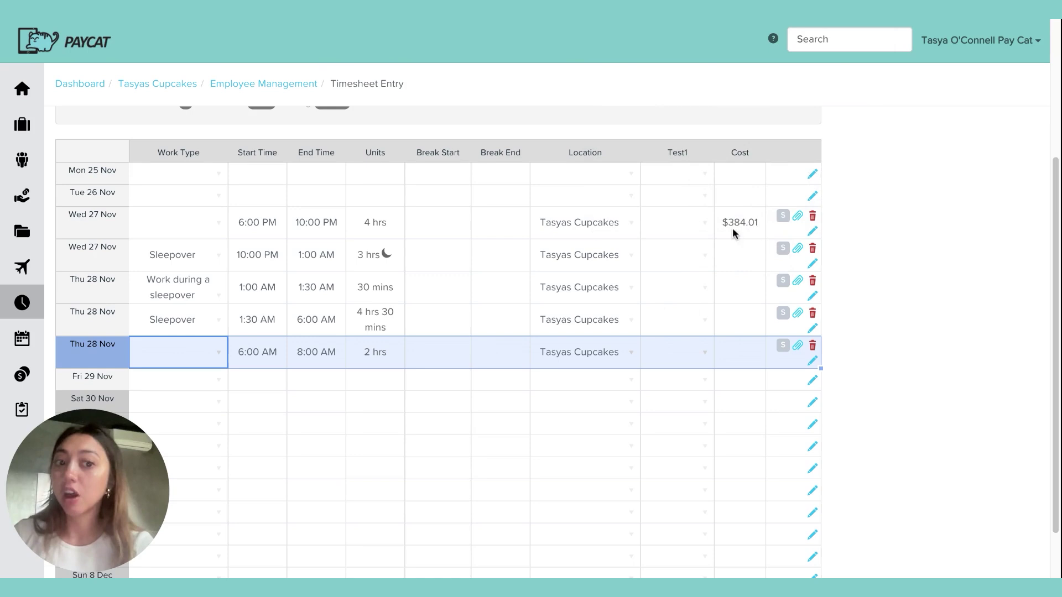
- Show the Cost Breakdown popup for the $384.01 value in the Cost column
{"action": "scroll", "coordinate": [850, 338], "scroll_direction": "up", "scroll_amount": 2}
{"action": "mouse_move", "coordinate": [730, 317]}
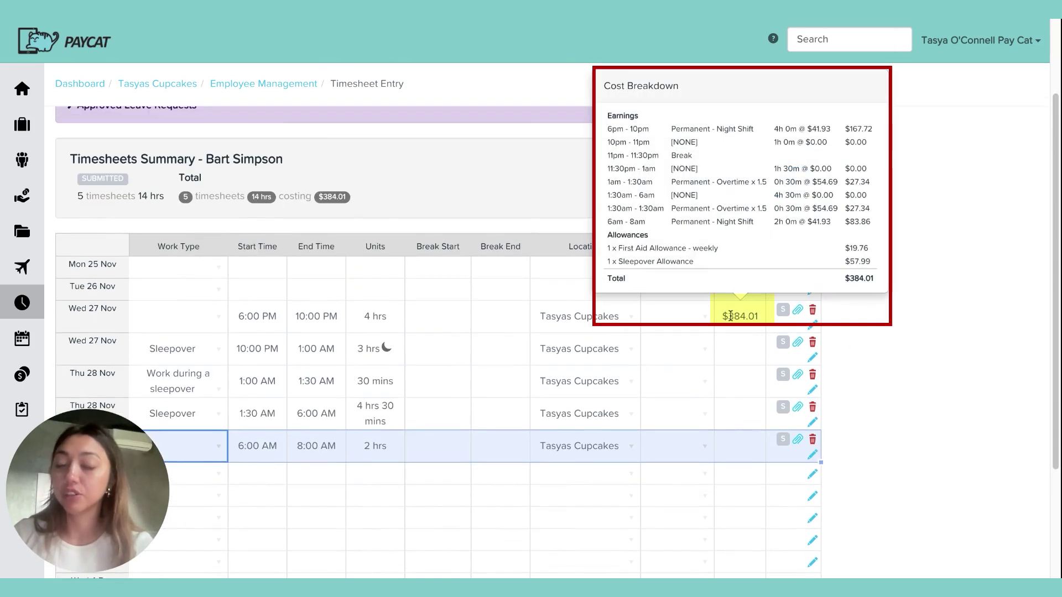